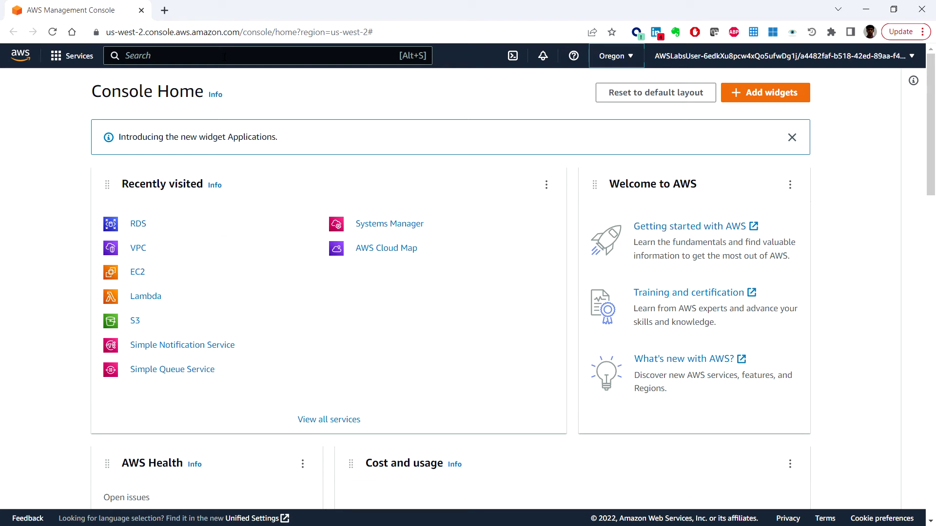
Step: Navigate from the Services menu's full alphabetical list to the CloudFront Distributions page
{"action": "left_click", "coordinate": [77, 57]}
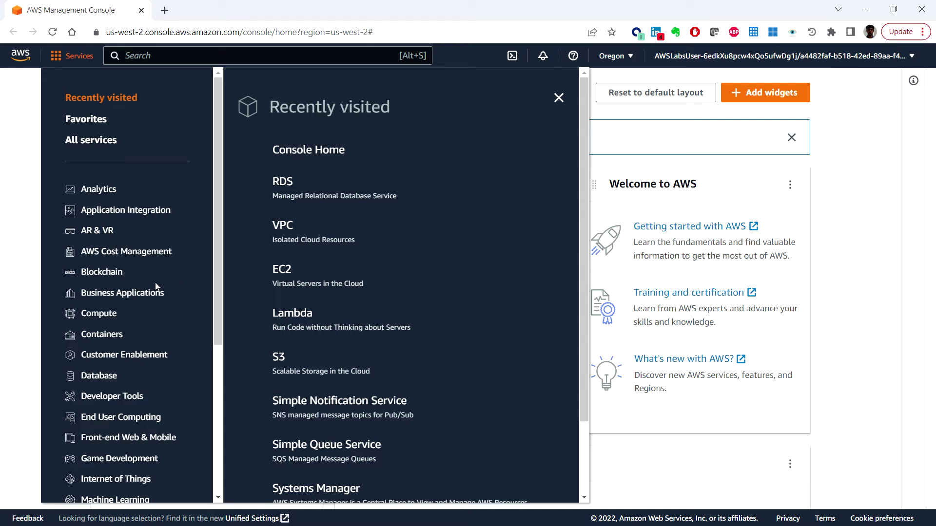
{"action": "scroll", "coordinate": [155, 286], "scroll_direction": "down", "scroll_amount": 1}
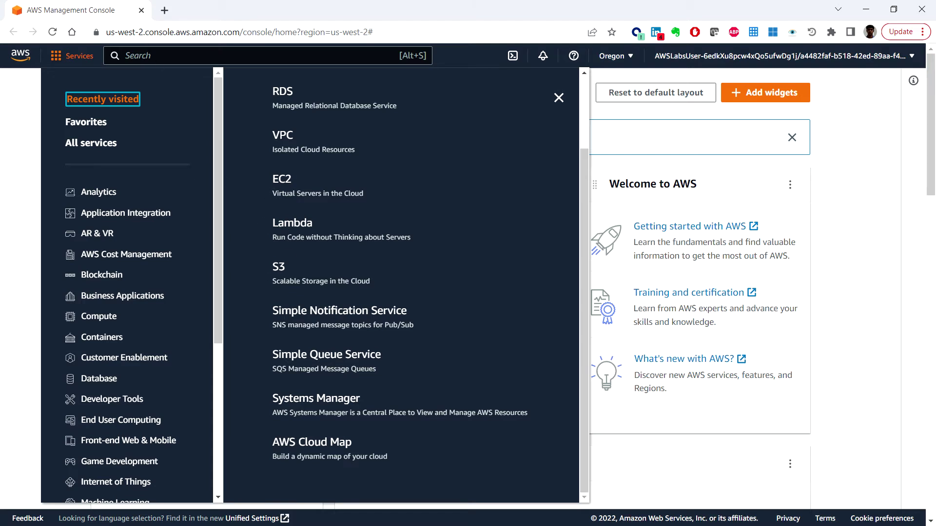
{"action": "left_click", "coordinate": [87, 142]}
{"action": "scroll", "coordinate": [468, 256], "scroll_direction": "down", "scroll_amount": 5}
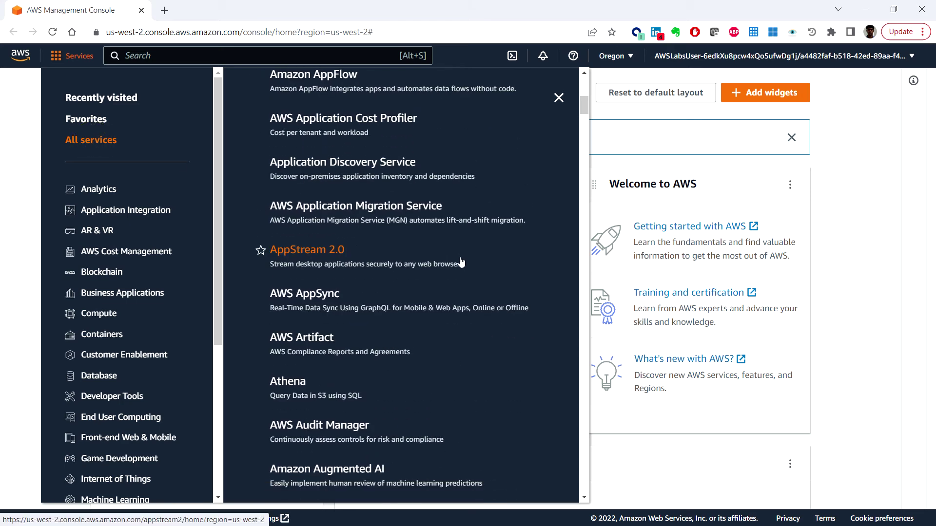
{"action": "scroll", "coordinate": [433, 267], "scroll_direction": "down", "scroll_amount": 1}
{"action": "scroll", "coordinate": [433, 268], "scroll_direction": "down", "scroll_amount": 4}
{"action": "scroll", "coordinate": [420, 264], "scroll_direction": "down", "scroll_amount": 4}
{"action": "scroll", "coordinate": [403, 269], "scroll_direction": "down", "scroll_amount": 3}
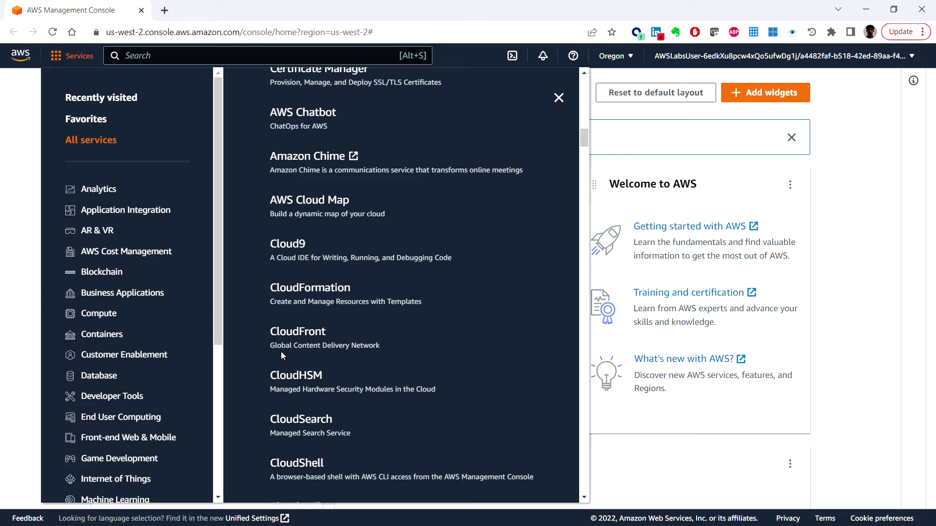
{"action": "left_click", "coordinate": [305, 336]}
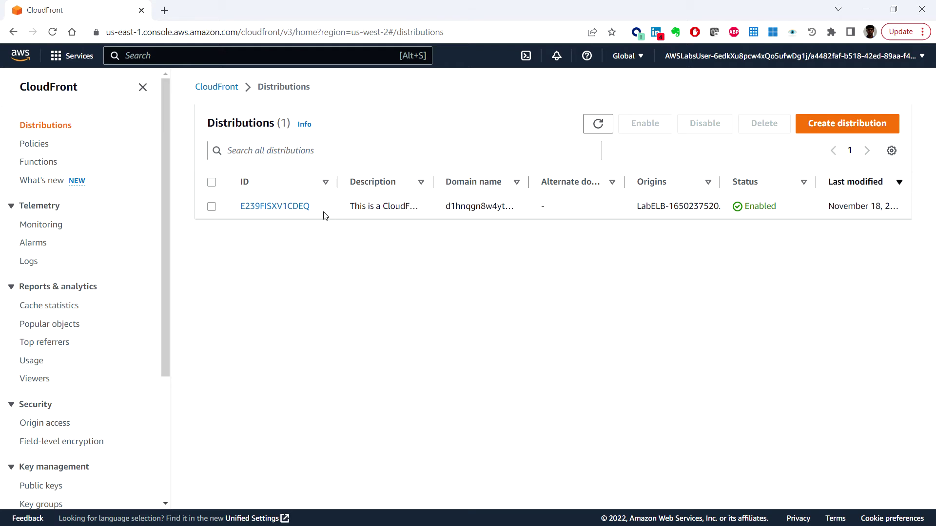
Step: View distribution E239FISXV1CDEQ's details and copy its distribution domain name
{"action": "left_click", "coordinate": [270, 206]}
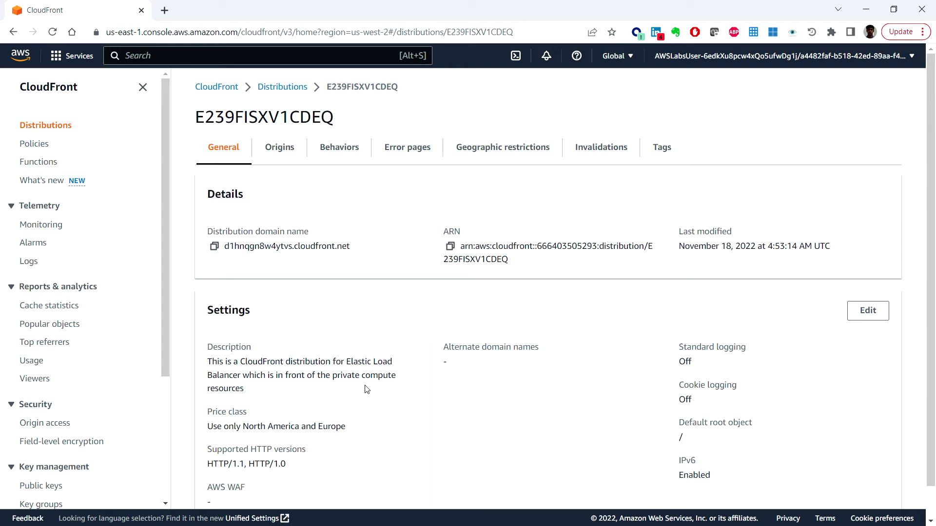
{"action": "scroll", "coordinate": [358, 401], "scroll_direction": "down", "scroll_amount": 1}
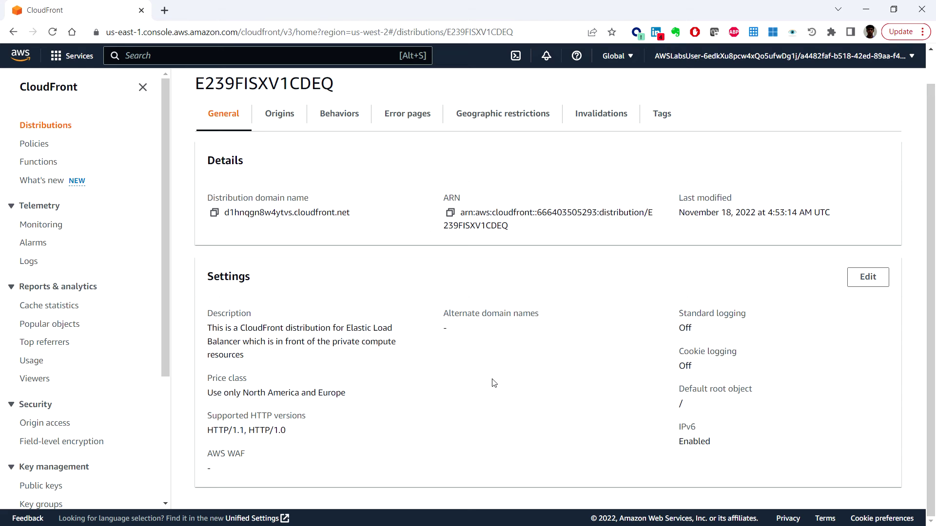
{"action": "scroll", "coordinate": [493, 384], "scroll_direction": "up", "scroll_amount": 1}
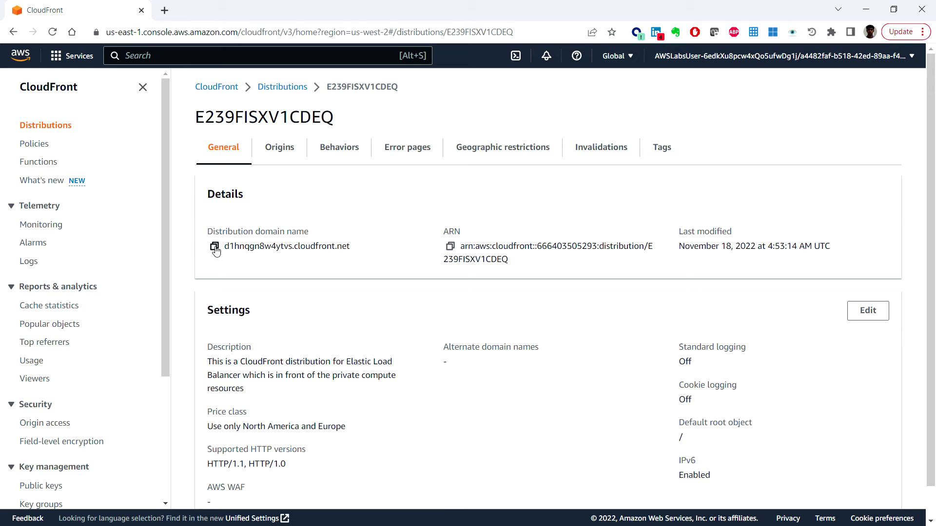
{"action": "left_click", "coordinate": [215, 247]}
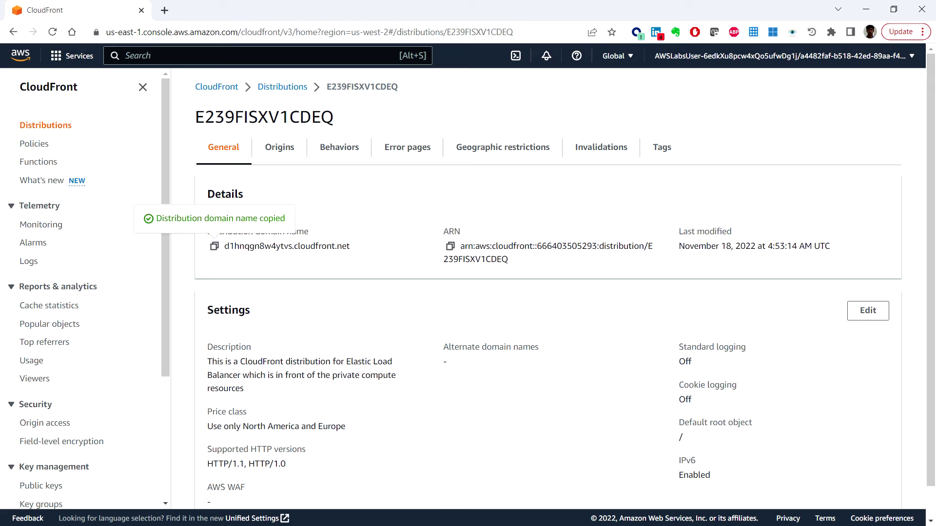
{"action": "key", "text": "alt+Tab"}
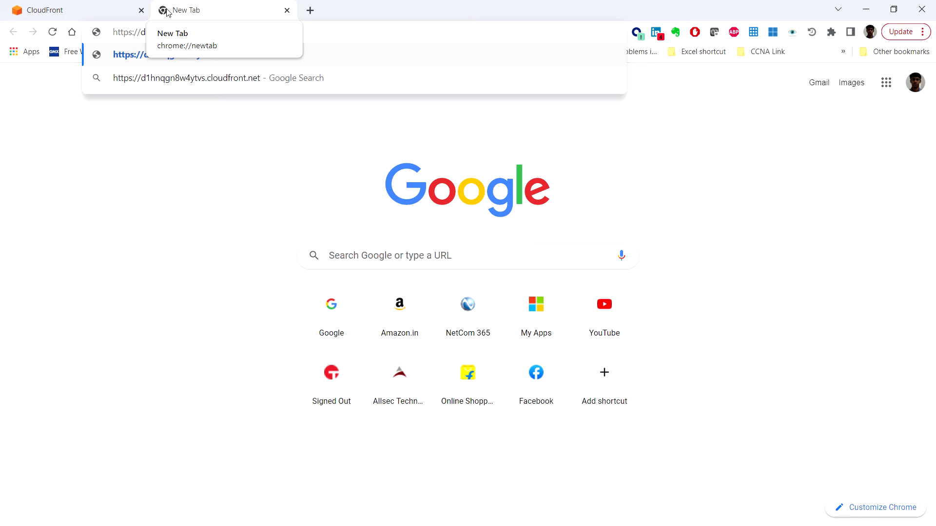
{"action": "key", "text": "Return"}
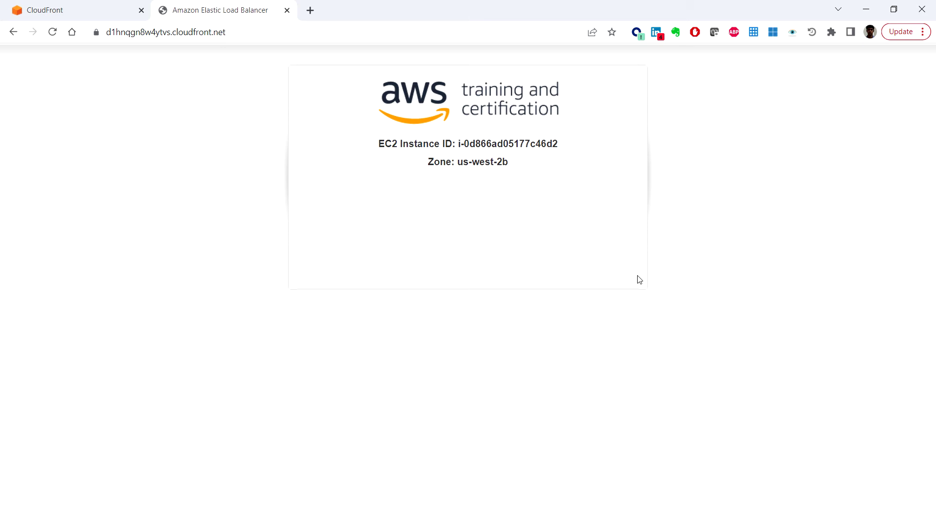
{"action": "left_click", "coordinate": [287, 10]}
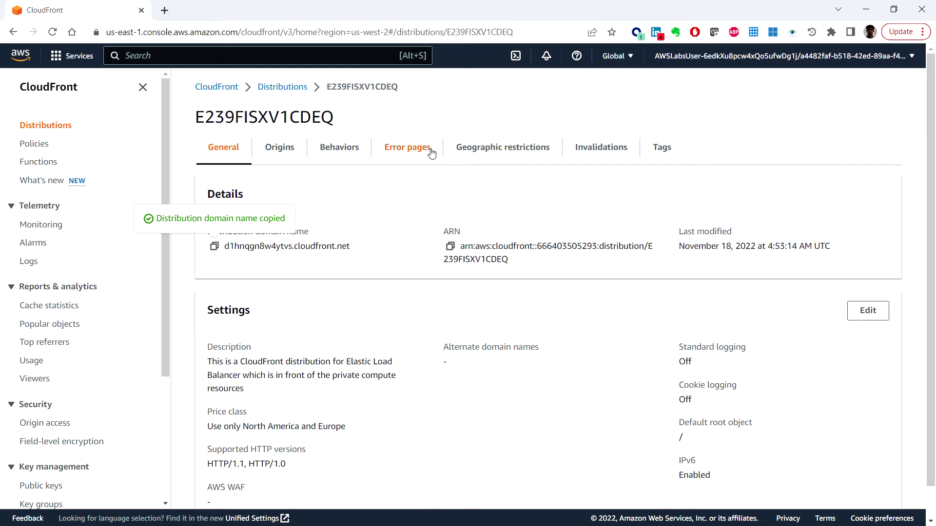
Step: Show the Origins list, widen Origin domain, and select LabELBOrigin's full load balancer domain
{"action": "left_click", "coordinate": [283, 149]}
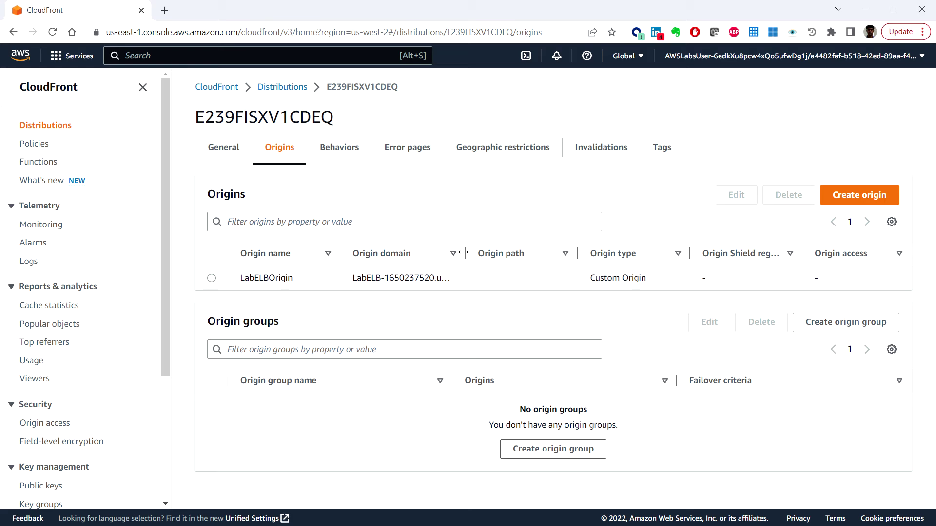
{"action": "left_click_drag", "start_coordinate": [465, 252], "coordinate": [596, 256]}
{"action": "left_click_drag", "start_coordinate": [354, 277], "coordinate": [562, 284]}
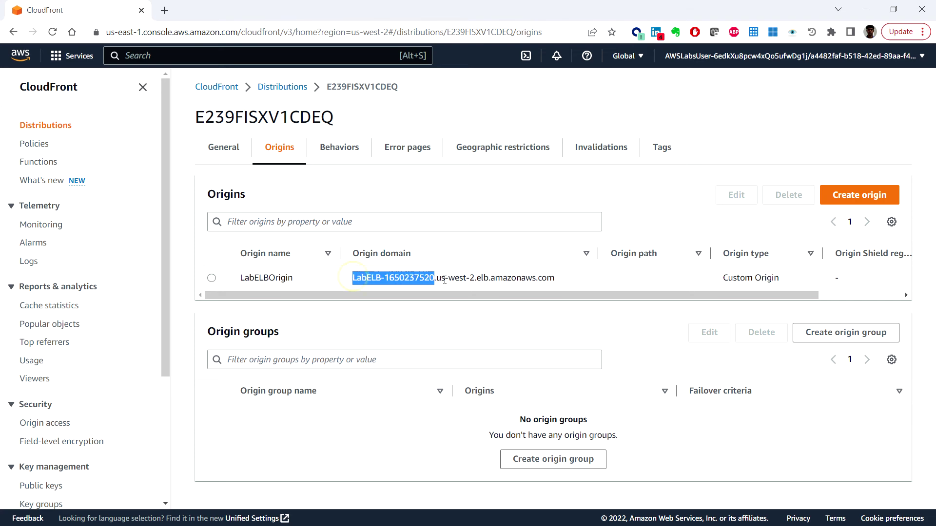
Step: Copy the load balancer domain and load it in a new Chrome tab to see the EC2 instance page
{"action": "right_click", "coordinate": [561, 284]}
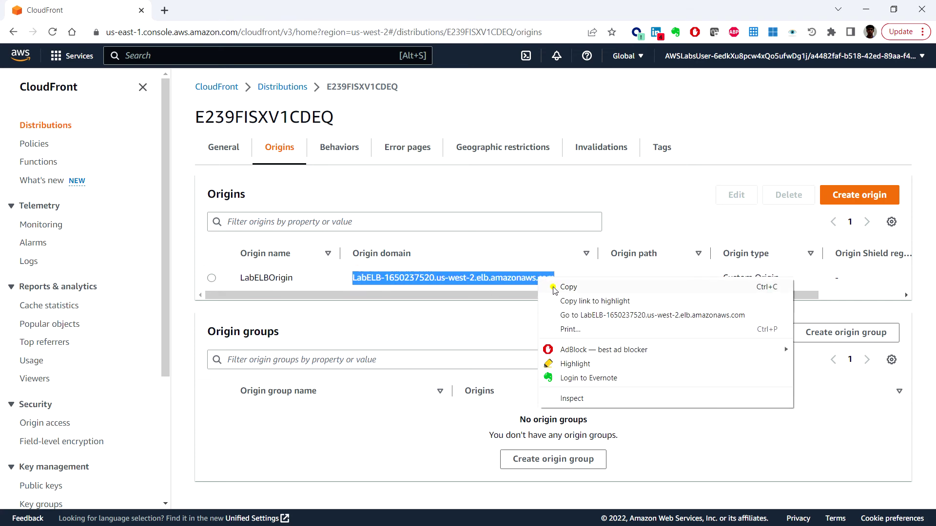
{"action": "left_click", "coordinate": [566, 286]}
{"action": "left_click", "coordinate": [166, 11]}
{"action": "key", "text": "ctrl+v"}
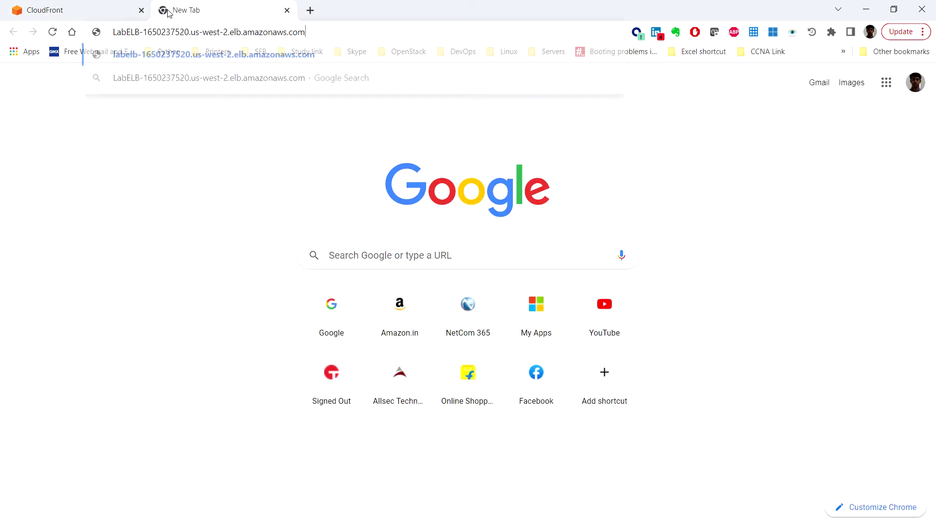
{"action": "key", "text": "Return"}
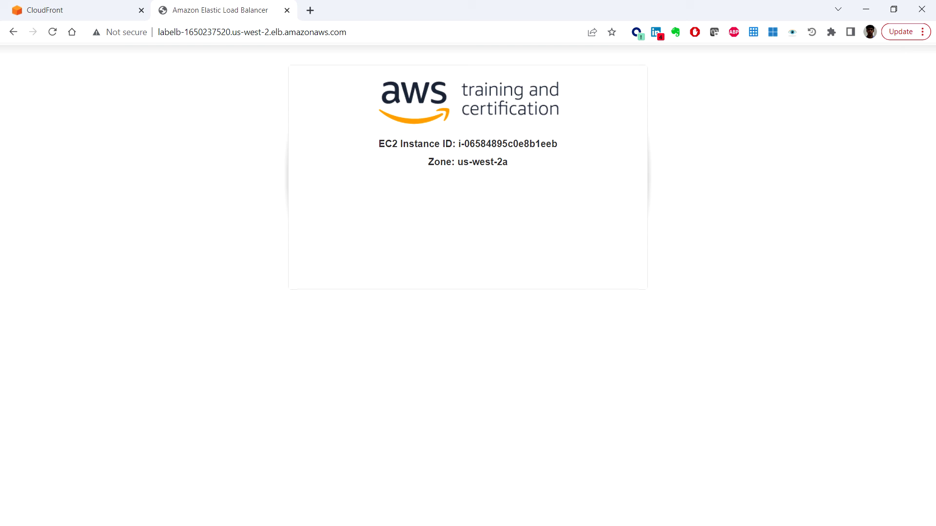
Step: Close the ELB test tab, view Behaviors, and select the Default (*) behavior using LabELBOrigin
{"action": "left_click", "coordinate": [286, 10]}
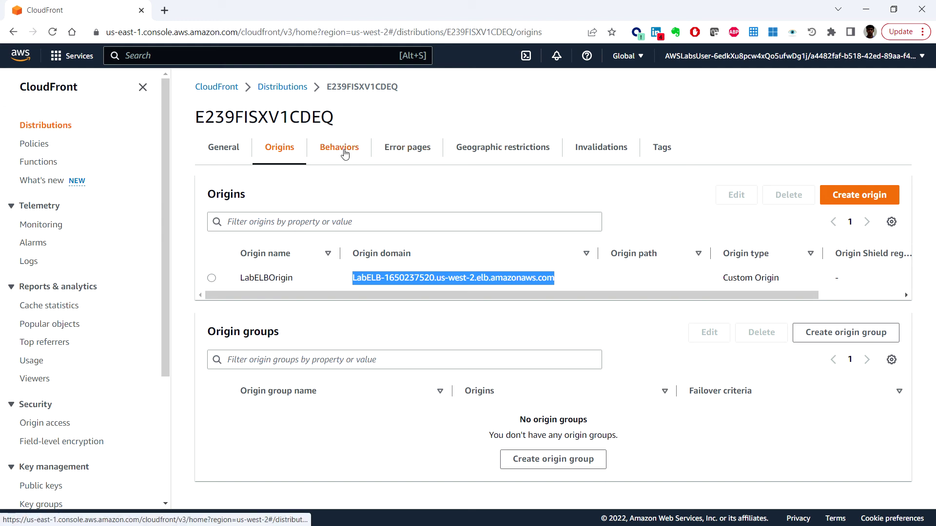
{"action": "left_click", "coordinate": [344, 153]}
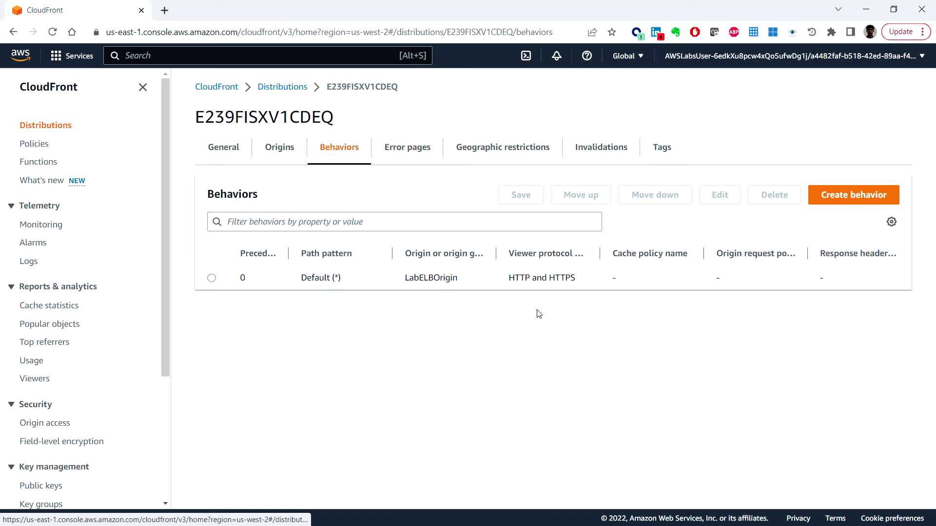
{"action": "left_click", "coordinate": [211, 278]}
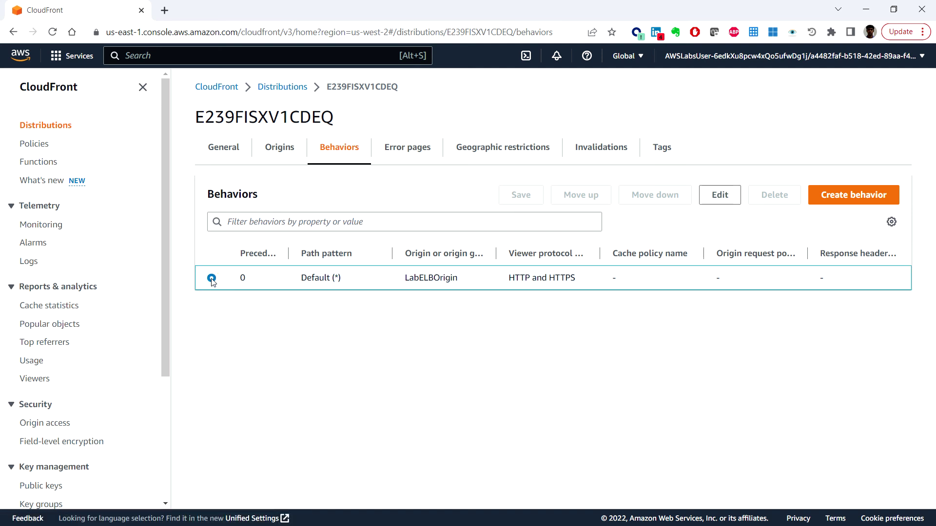
{"action": "left_click_drag", "start_coordinate": [290, 254], "coordinate": [365, 259]}
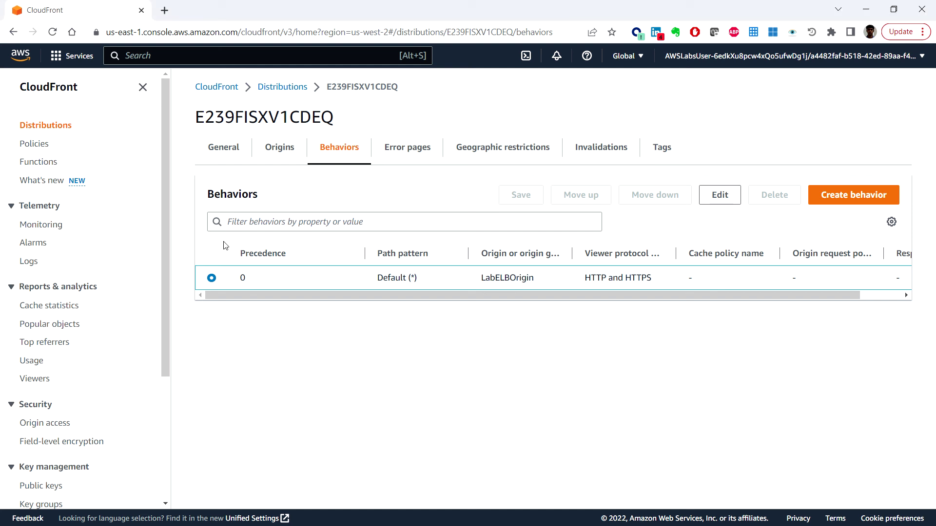
{"action": "left_click", "coordinate": [720, 196]}
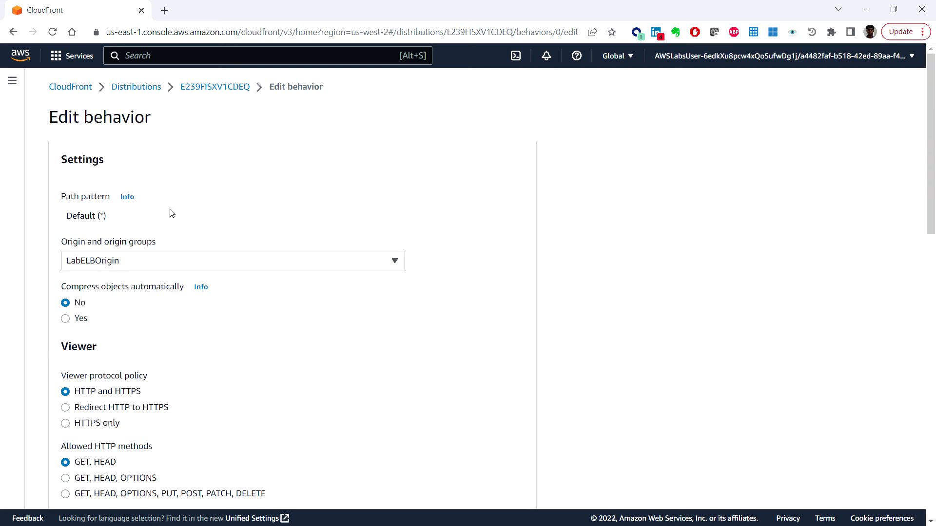
{"action": "scroll", "coordinate": [478, 279], "scroll_direction": "down", "scroll_amount": 2}
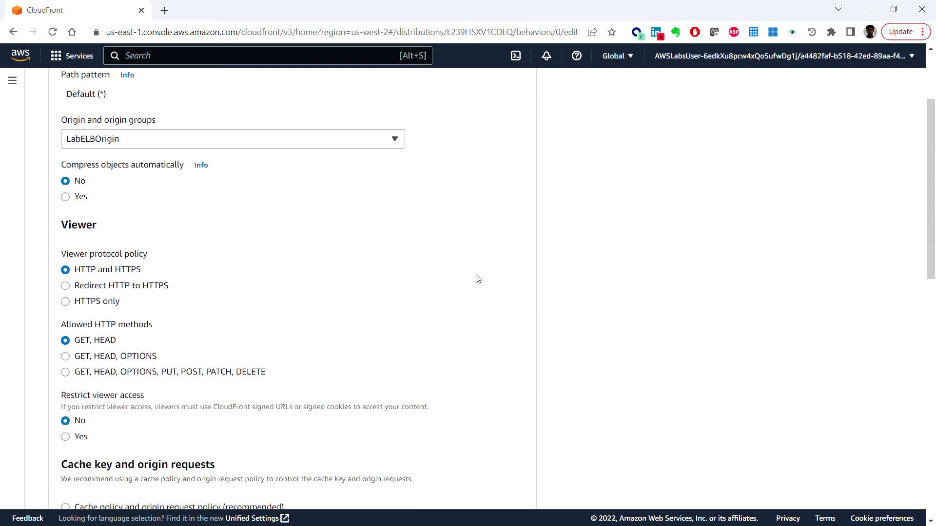
{"action": "scroll", "coordinate": [476, 278], "scroll_direction": "down", "scroll_amount": 3}
{"action": "scroll", "coordinate": [476, 278], "scroll_direction": "down", "scroll_amount": 3}
{"action": "scroll", "coordinate": [476, 279], "scroll_direction": "down", "scroll_amount": 3}
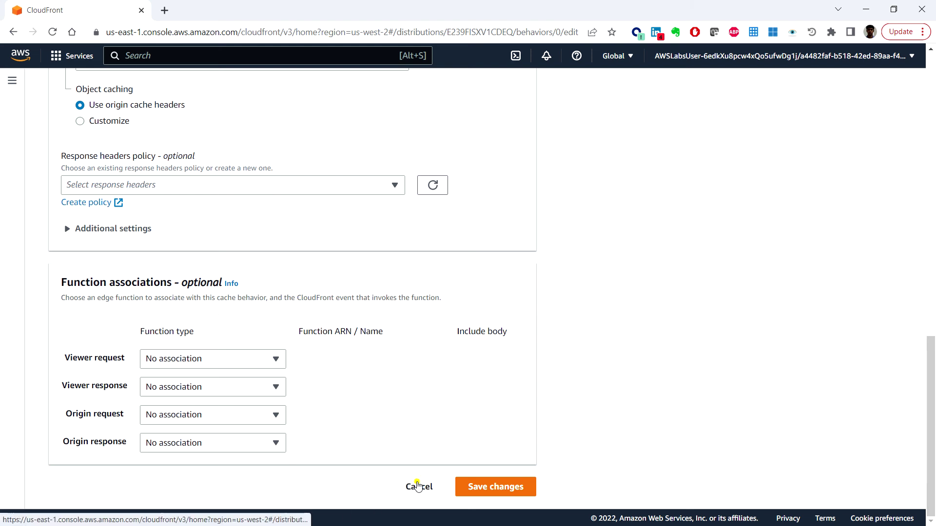
{"action": "left_click", "coordinate": [419, 485]}
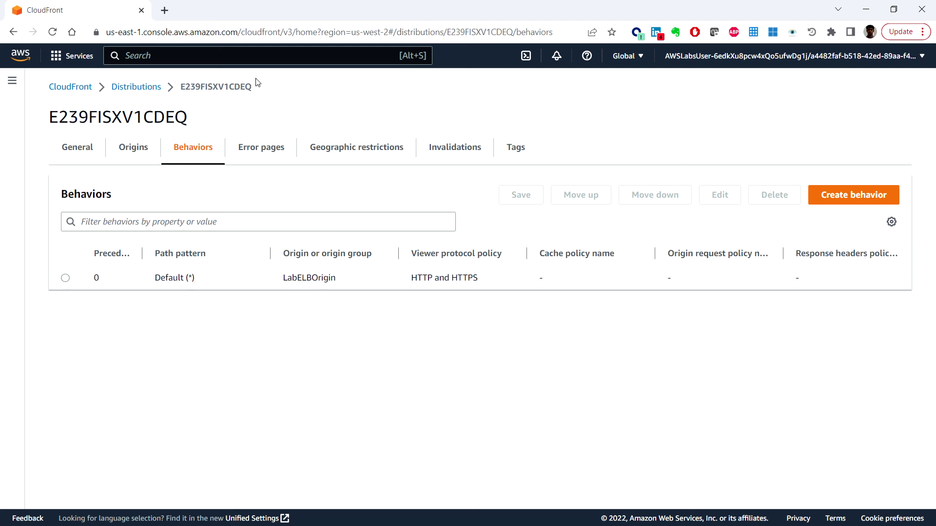
Step: View the Error pages list, including the 404 response served from /error-pages/404.html
{"action": "left_click", "coordinate": [262, 148]}
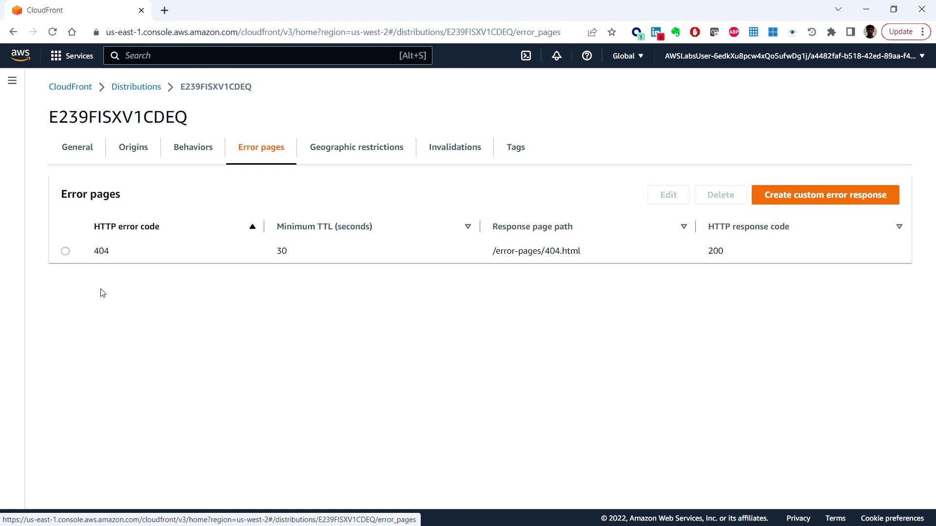
Step: View Geographic restrictions, set to type None with no countries listed
{"action": "left_click", "coordinate": [374, 152]}
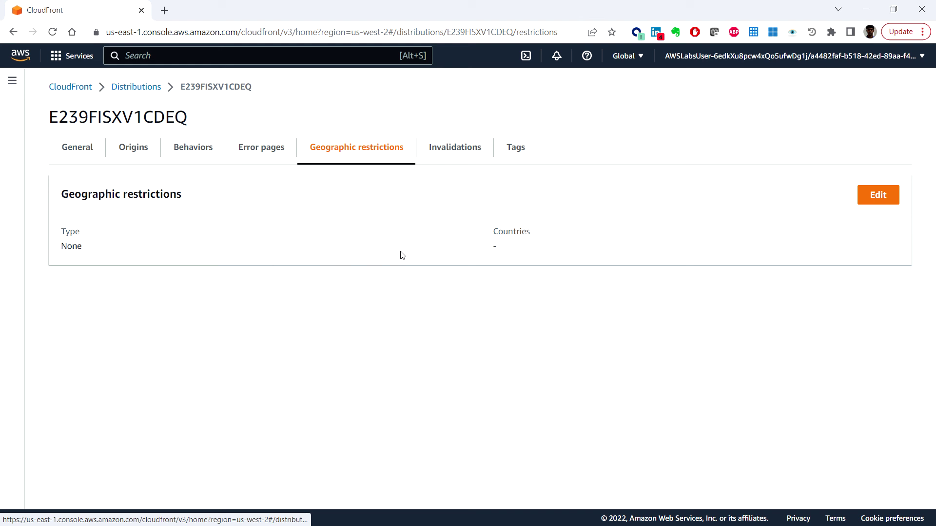
Step: View the Invalidations list, which has no entries yet
{"action": "left_click", "coordinate": [455, 149]}
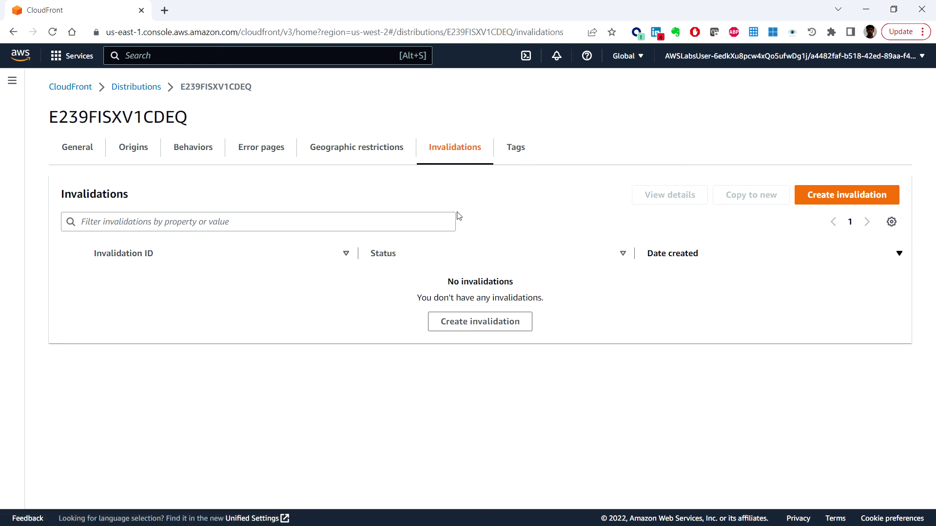
Step: View the Tags list showing Name set to Lab CloudFront Distribution
{"action": "left_click", "coordinate": [514, 150]}
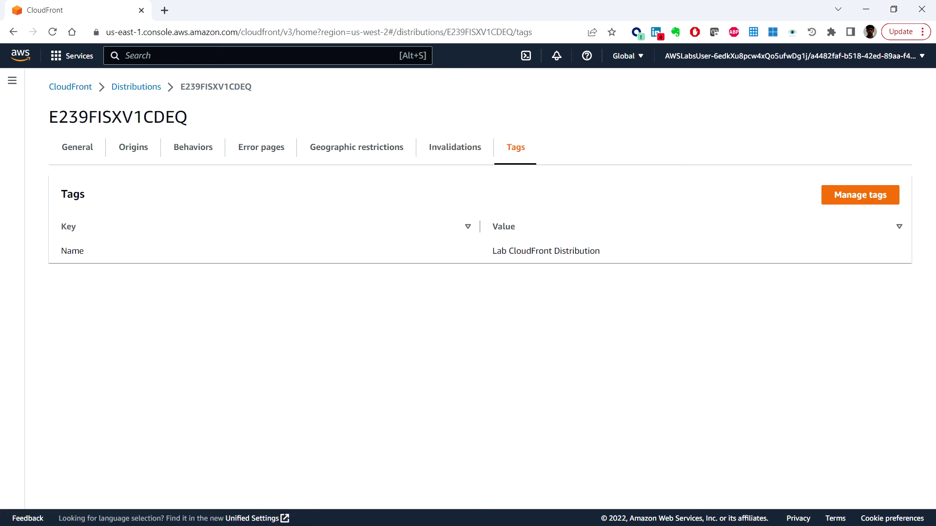